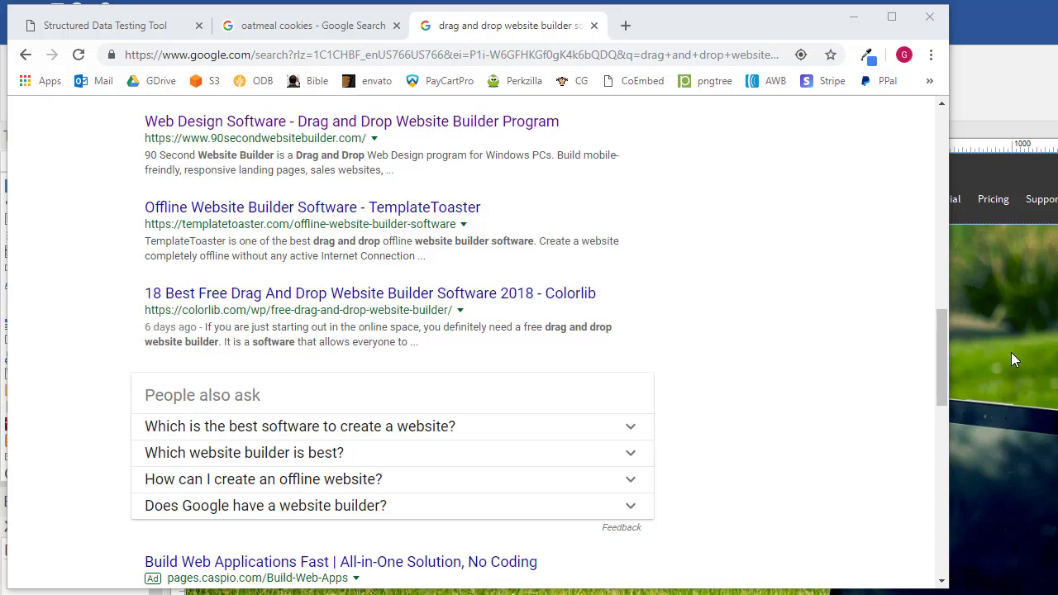
Step: Scroll through the Google results for 'drag and drop website builder software'
{"action": "left_click_drag", "start_coordinate": [940, 382], "coordinate": [939, 159]}
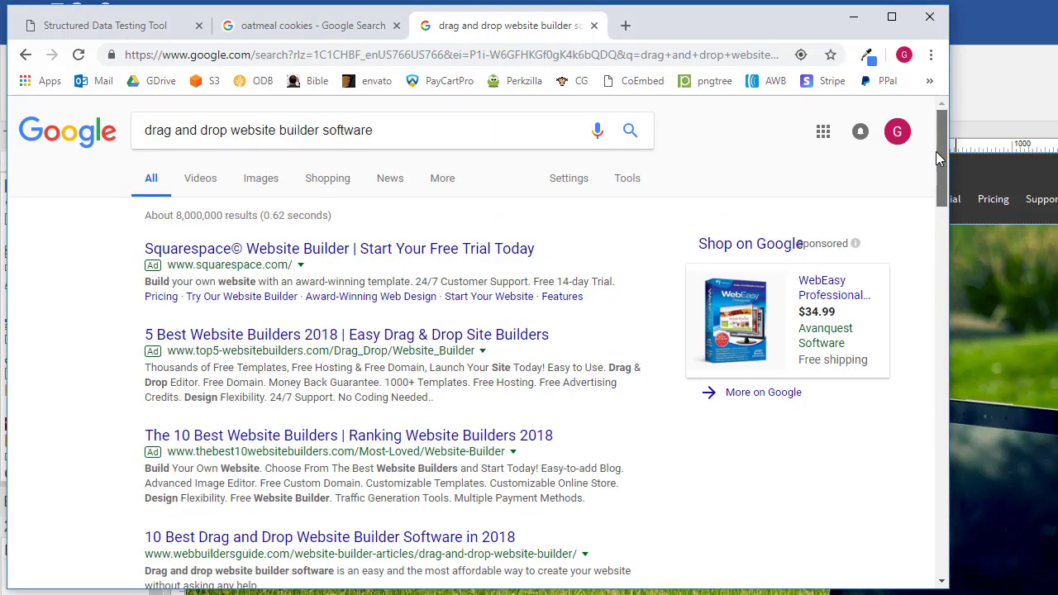
{"action": "left_click_drag", "start_coordinate": [939, 157], "coordinate": [950, 389]}
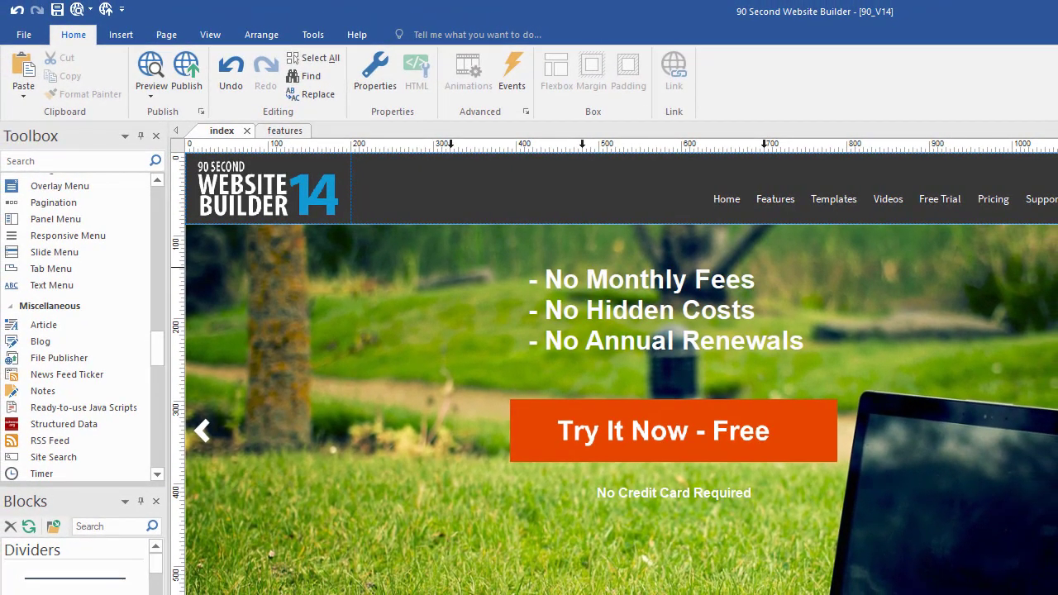
Step: Open the index page's Page Properties and review the Meta Tags description text
{"action": "left_click", "coordinate": [170, 35]}
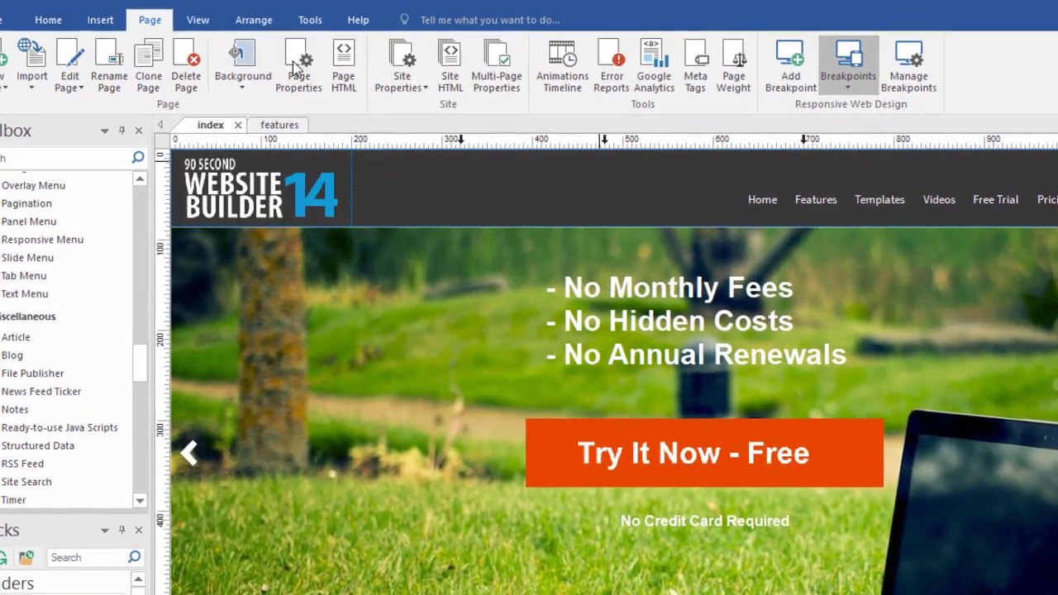
{"action": "left_click", "coordinate": [298, 68]}
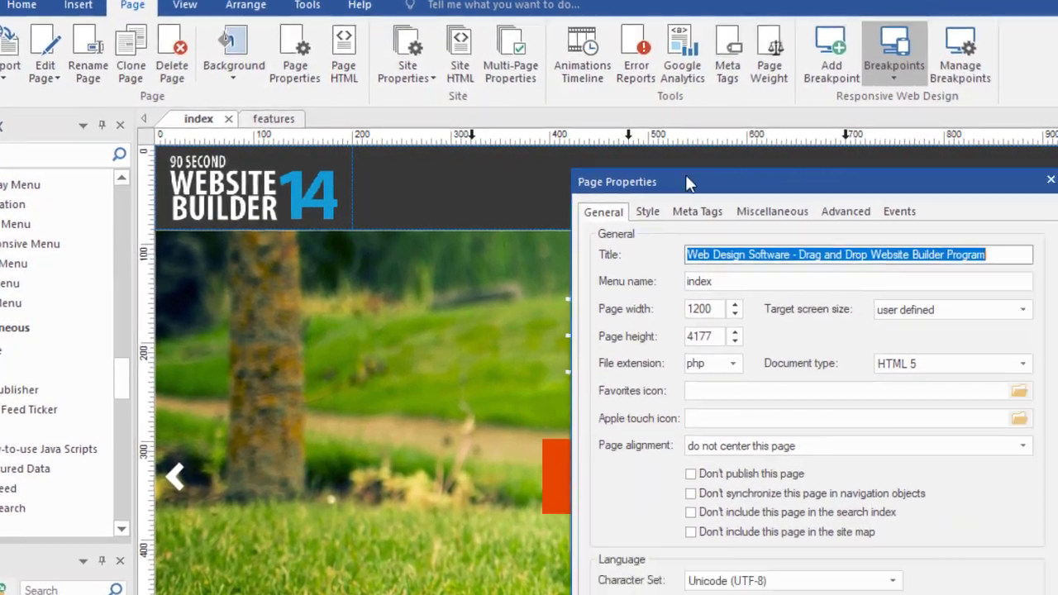
{"action": "left_click_drag", "start_coordinate": [685, 175], "coordinate": [567, 73]}
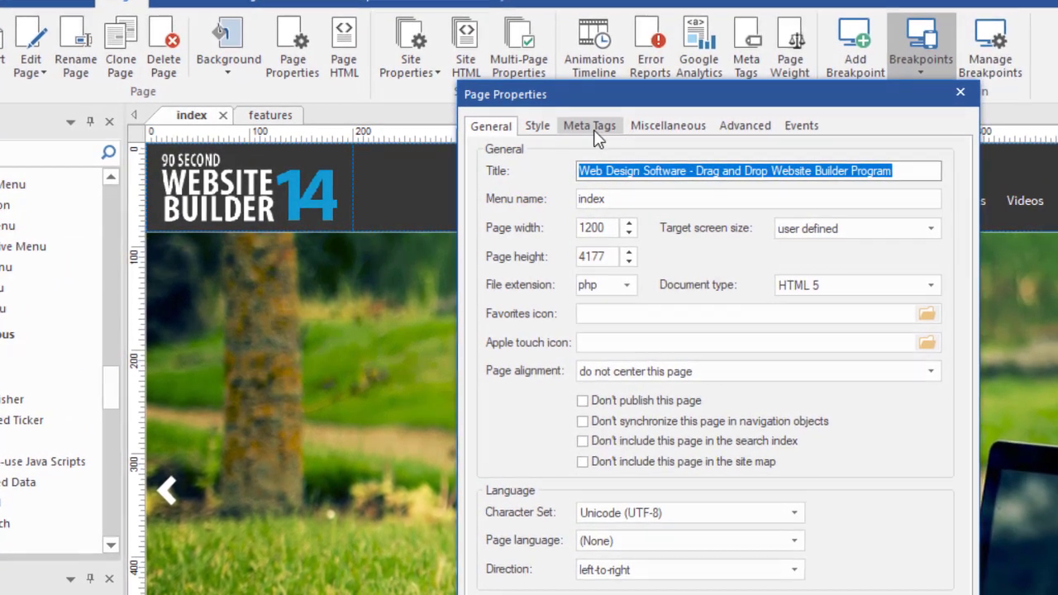
{"action": "left_click", "coordinate": [594, 126]}
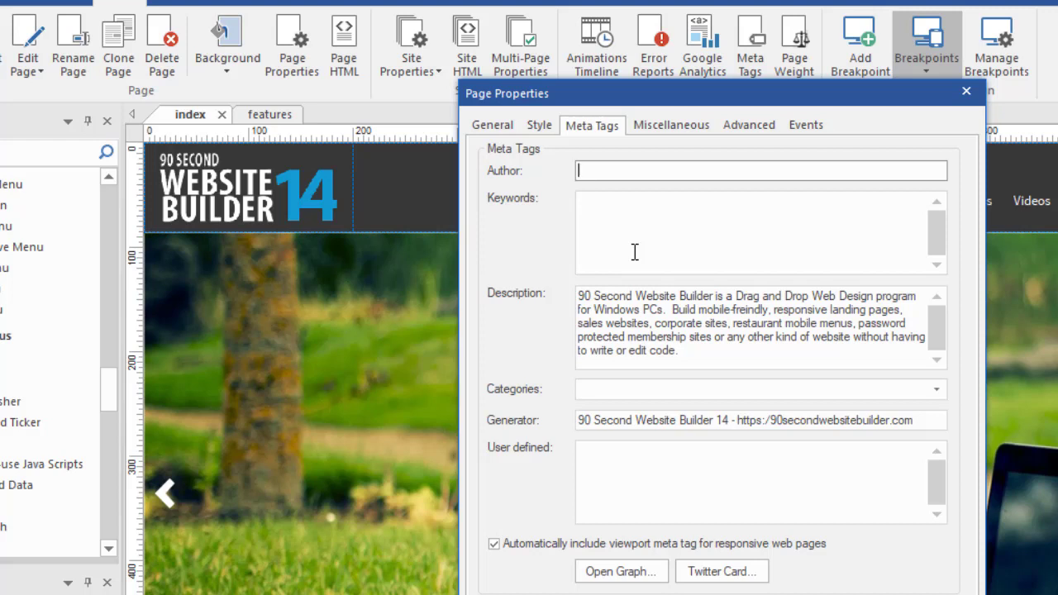
{"action": "left_click", "coordinate": [680, 351]}
{"action": "left_click_drag", "start_coordinate": [680, 350], "coordinate": [576, 295]}
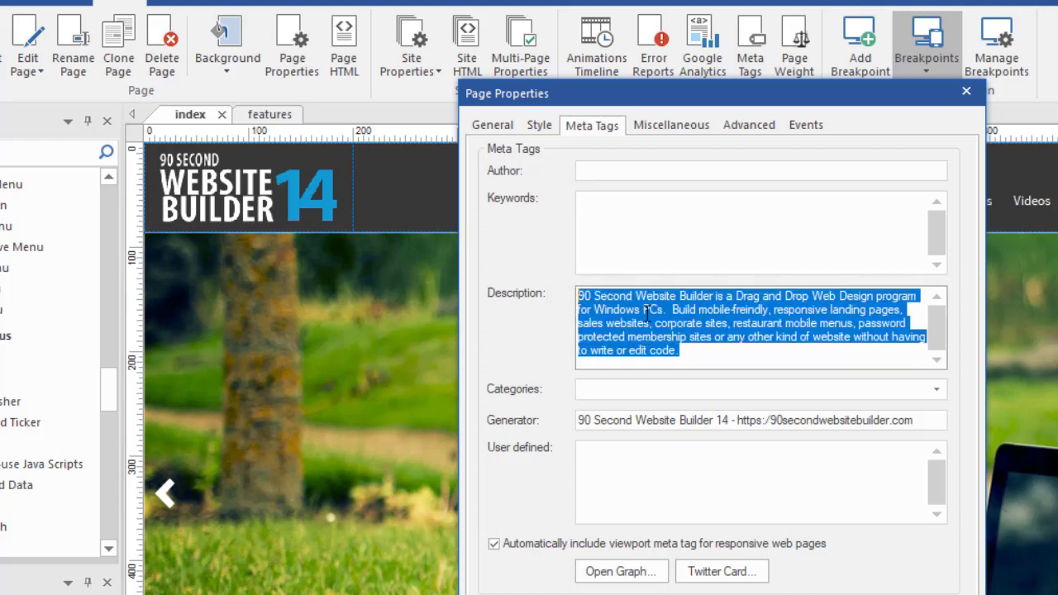
{"action": "left_click", "coordinate": [727, 358]}
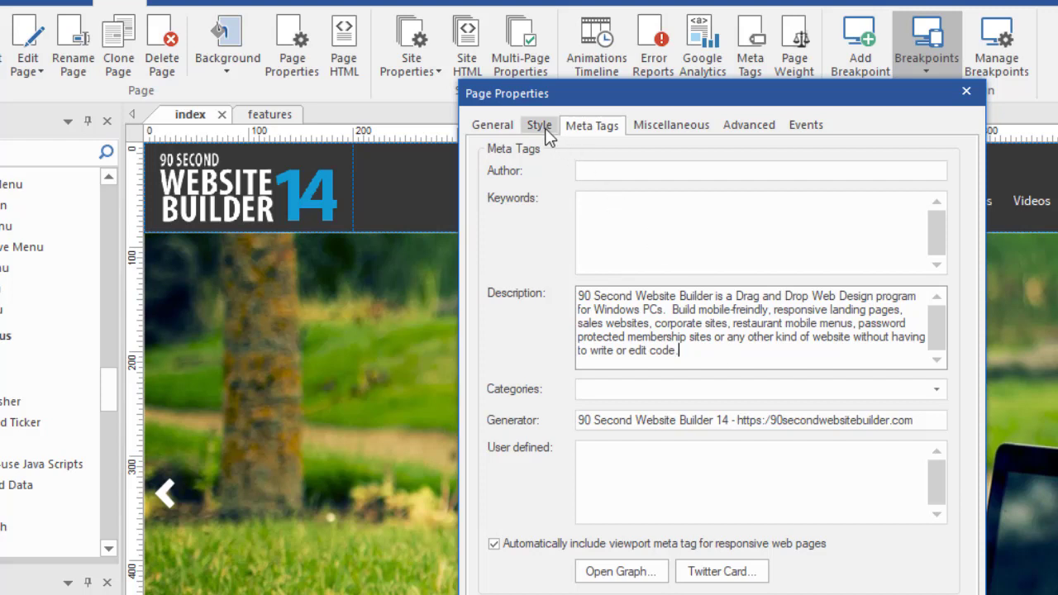
Step: Check the page Title in the General settings, then close Page Properties
{"action": "left_click", "coordinate": [495, 125]}
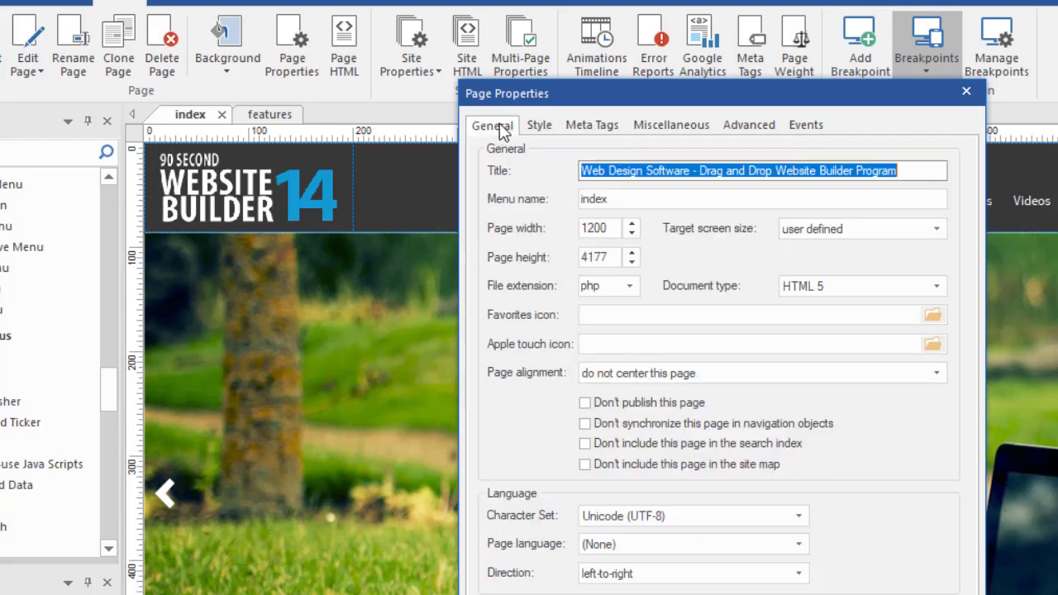
{"action": "left_click", "coordinate": [906, 180]}
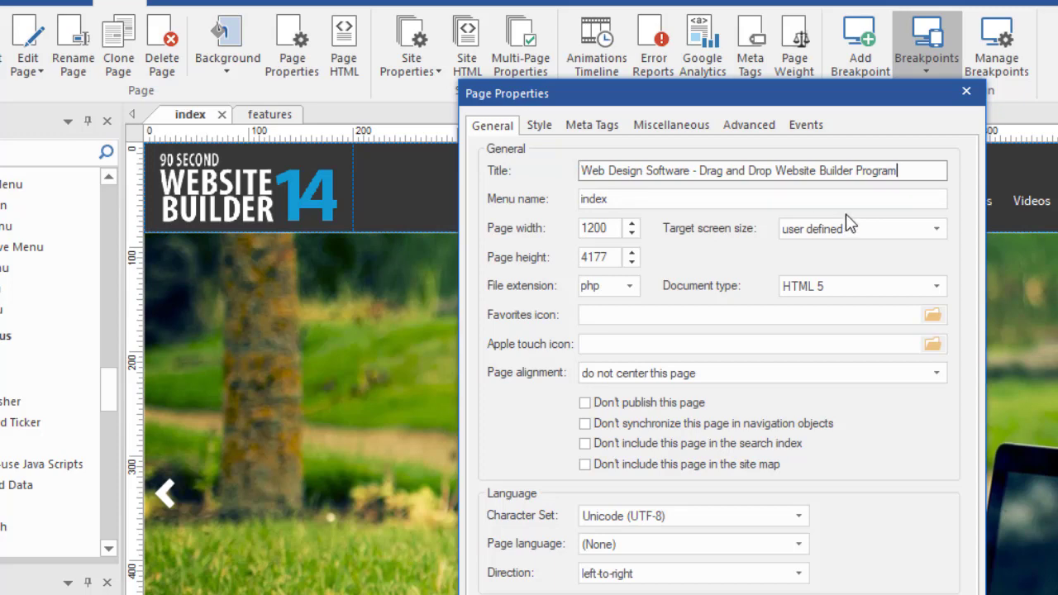
{"action": "key", "text": "Return"}
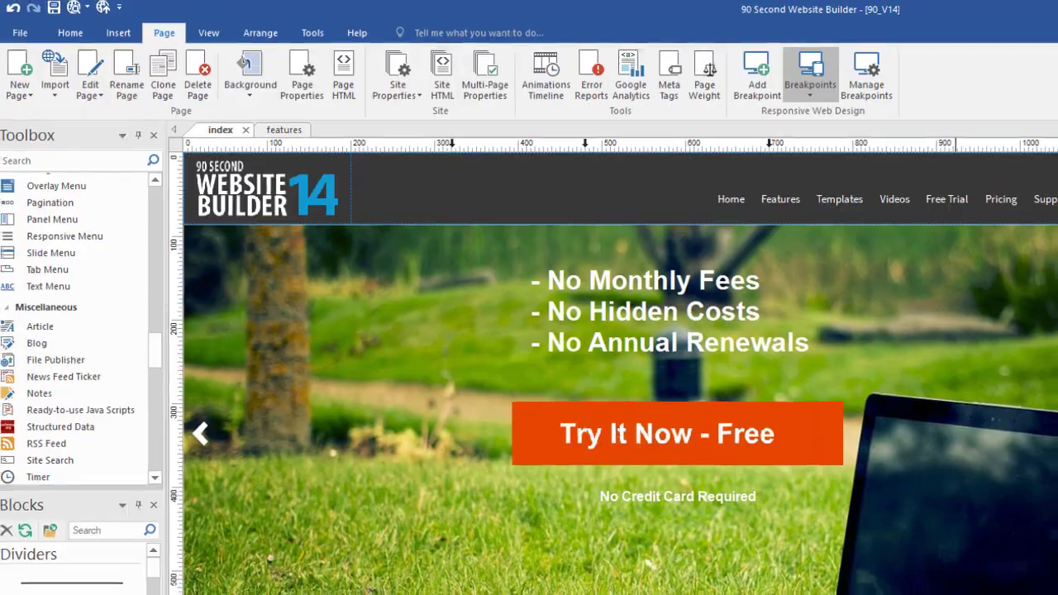
Step: Bring up the oatmeal cookies search and scroll to the star-rated recipe results
{"action": "key", "text": "alt+Tab"}
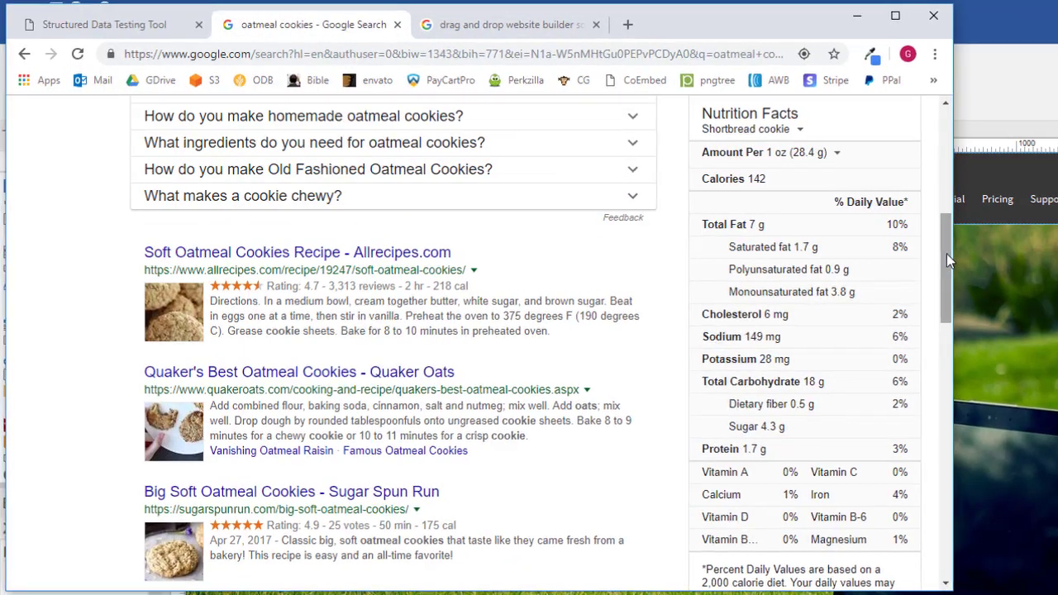
{"action": "scroll", "coordinate": [947, 254], "scroll_direction": "up", "scroll_amount": 5}
{"action": "scroll", "coordinate": [947, 254], "scroll_direction": "down", "scroll_amount": 4}
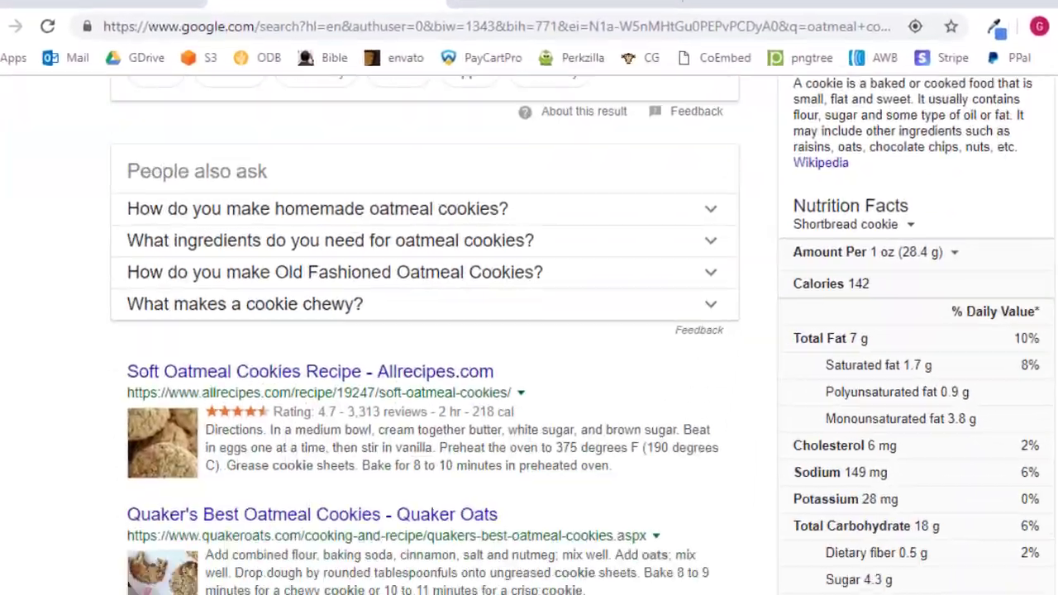
{"action": "scroll", "coordinate": [414, 372], "scroll_direction": "down", "scroll_amount": 3}
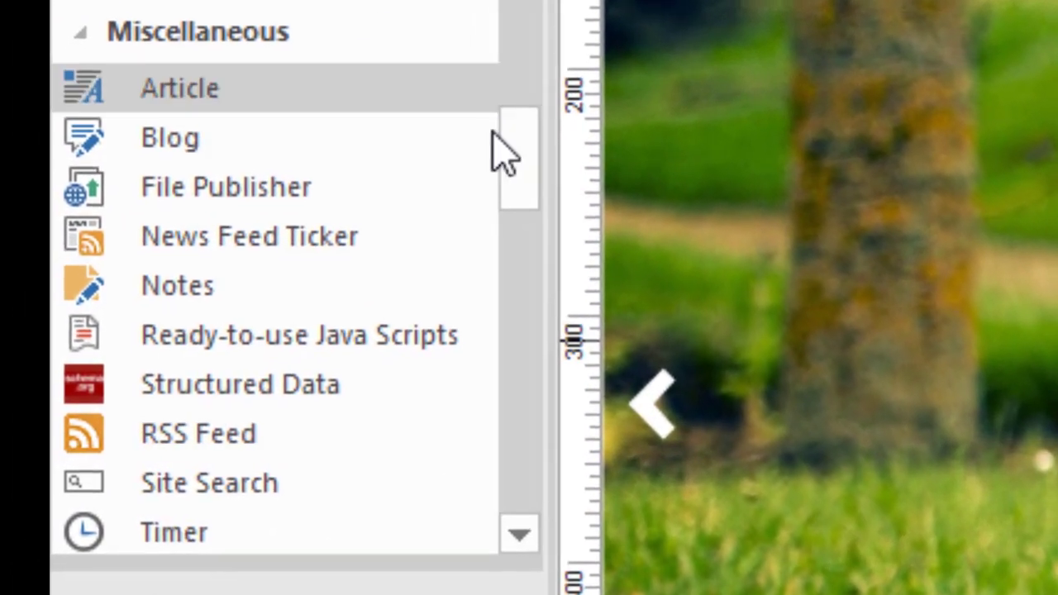
Step: Scroll the Toolbox down to the Miscellaneous Structured Data component
{"action": "scroll", "coordinate": [505, 157], "scroll_direction": "down", "scroll_amount": 5}
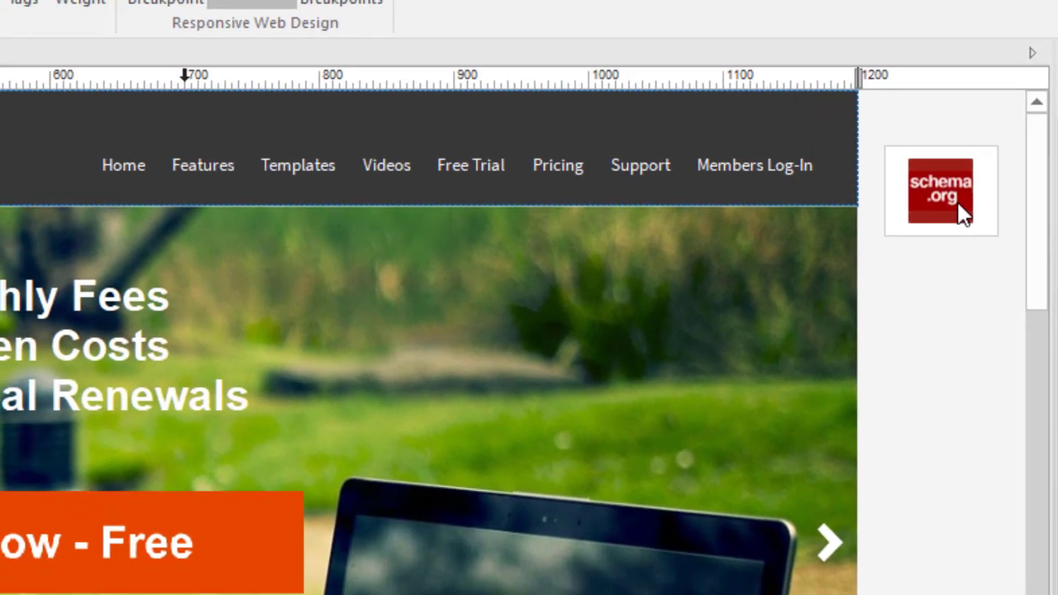
Step: Open the schema.org object's Structured Data settings
{"action": "left_click", "coordinate": [943, 231]}
{"action": "double_click", "coordinate": [969, 211]}
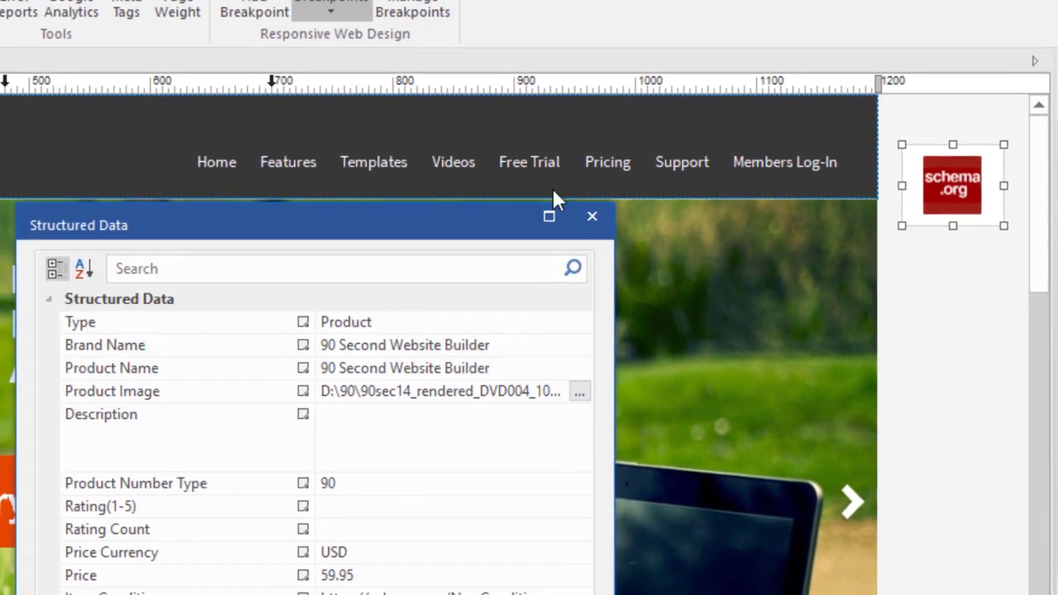
{"action": "left_click_drag", "start_coordinate": [430, 229], "coordinate": [469, 63]}
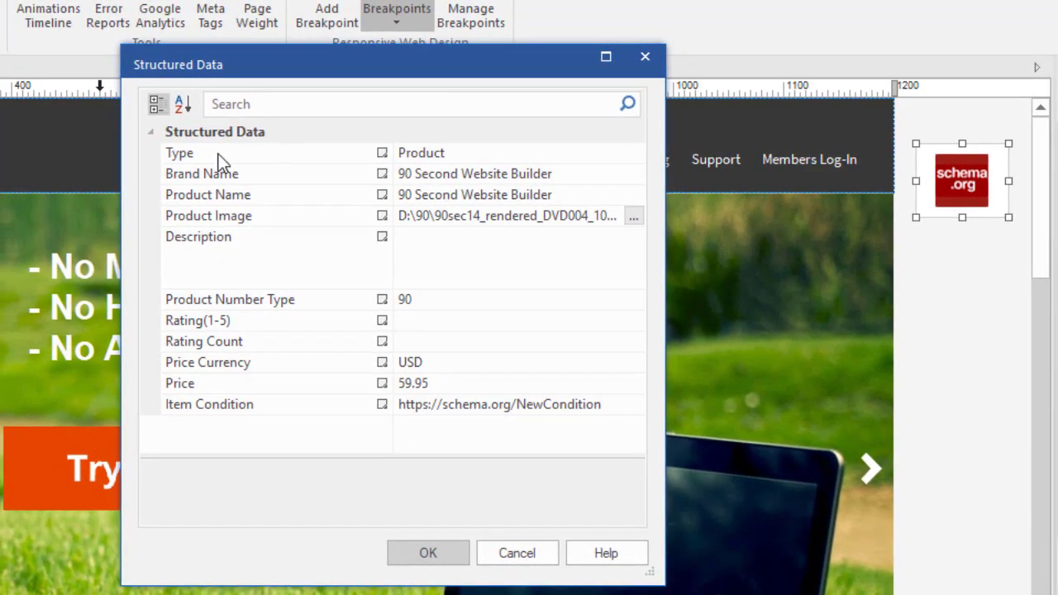
Step: Keep the Type as Product and start editing the Description value
{"action": "left_click", "coordinate": [610, 154]}
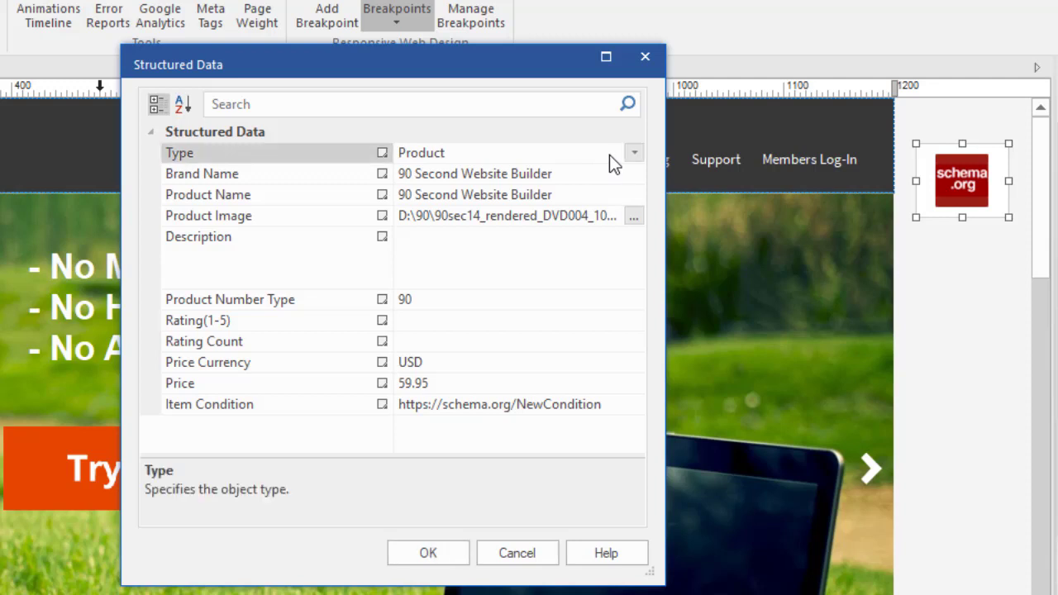
{"action": "left_click", "coordinate": [634, 156]}
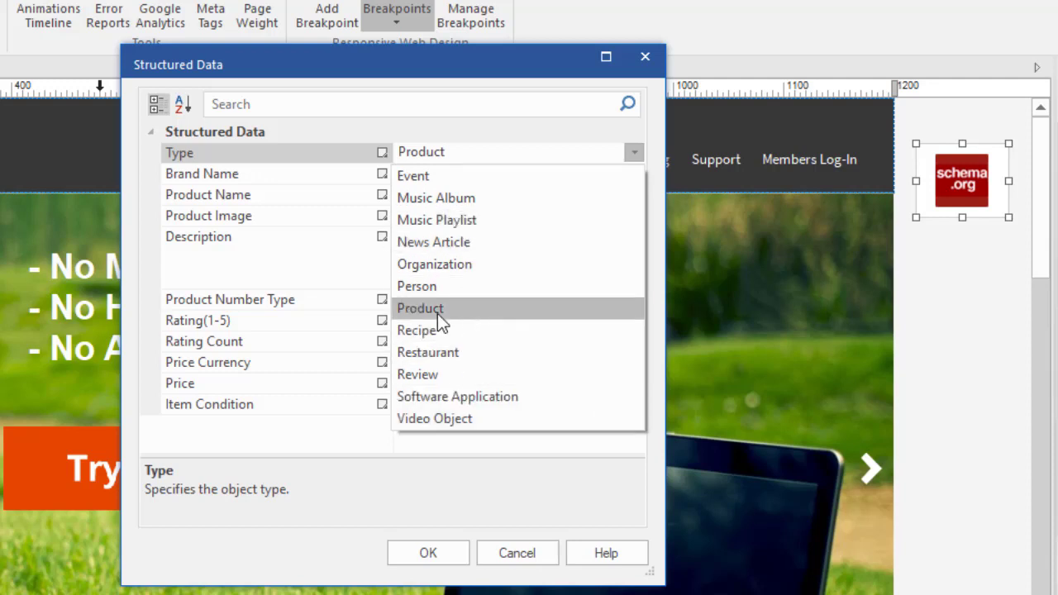
{"action": "key", "text": "Escape"}
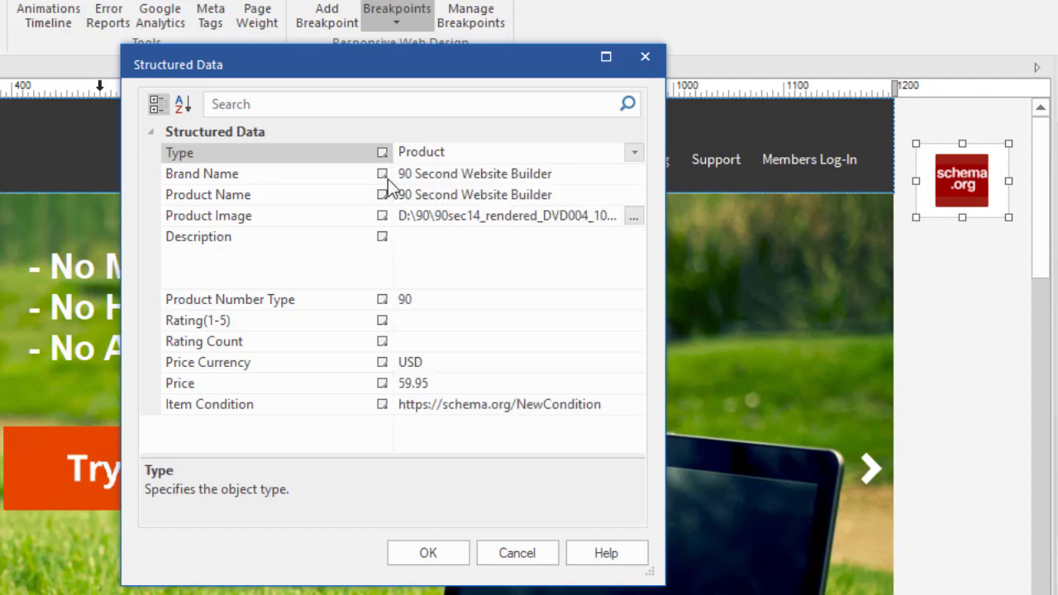
{"action": "left_click", "coordinate": [468, 264]}
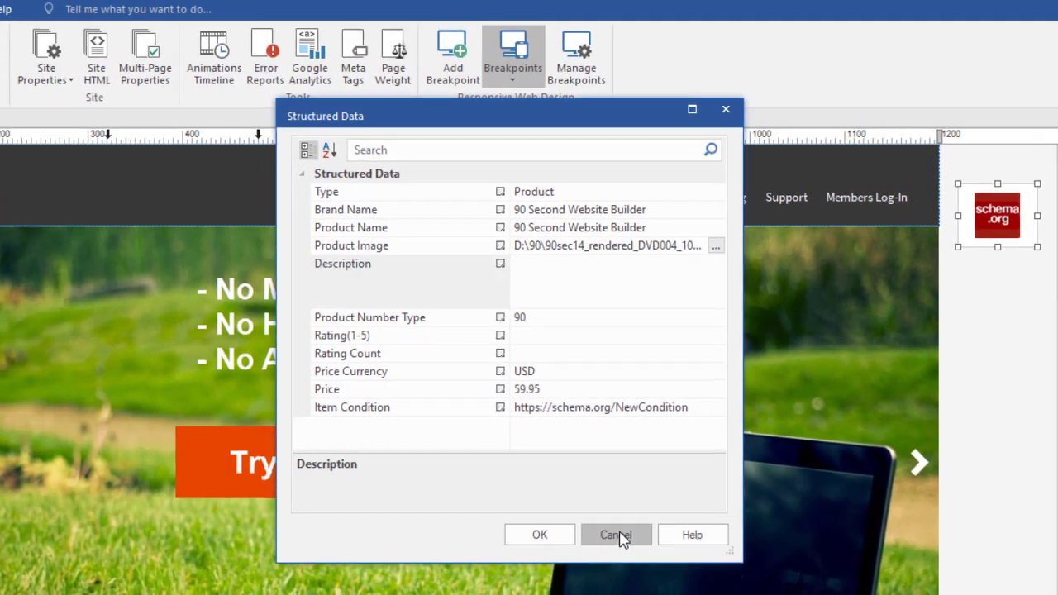
Step: Cancel Structured Data and copy the meta description from Page Properties' Meta Tags
{"action": "left_click", "coordinate": [550, 548]}
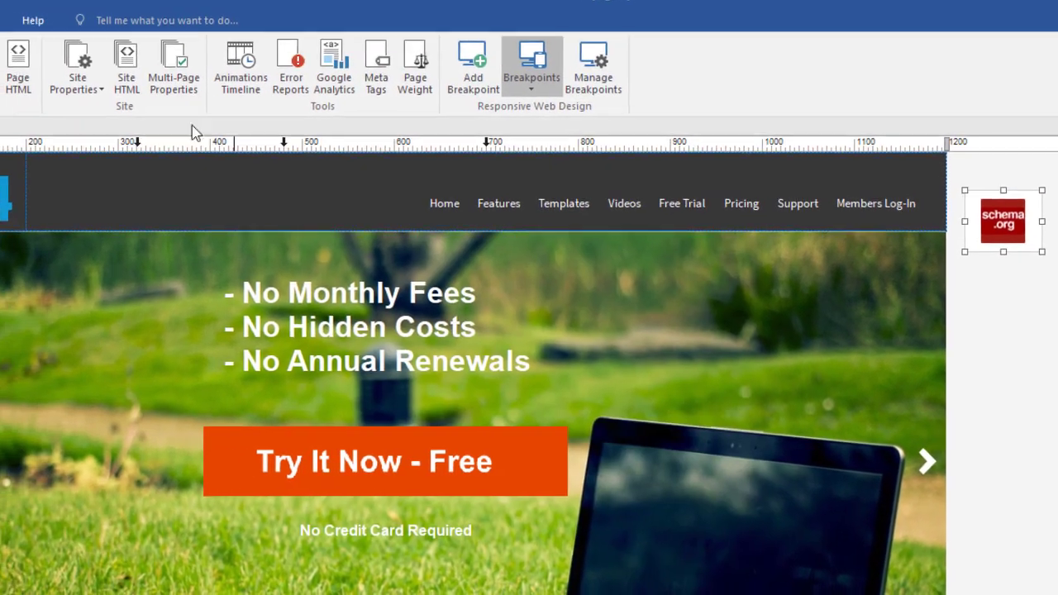
{"action": "left_click", "coordinate": [43, 67]}
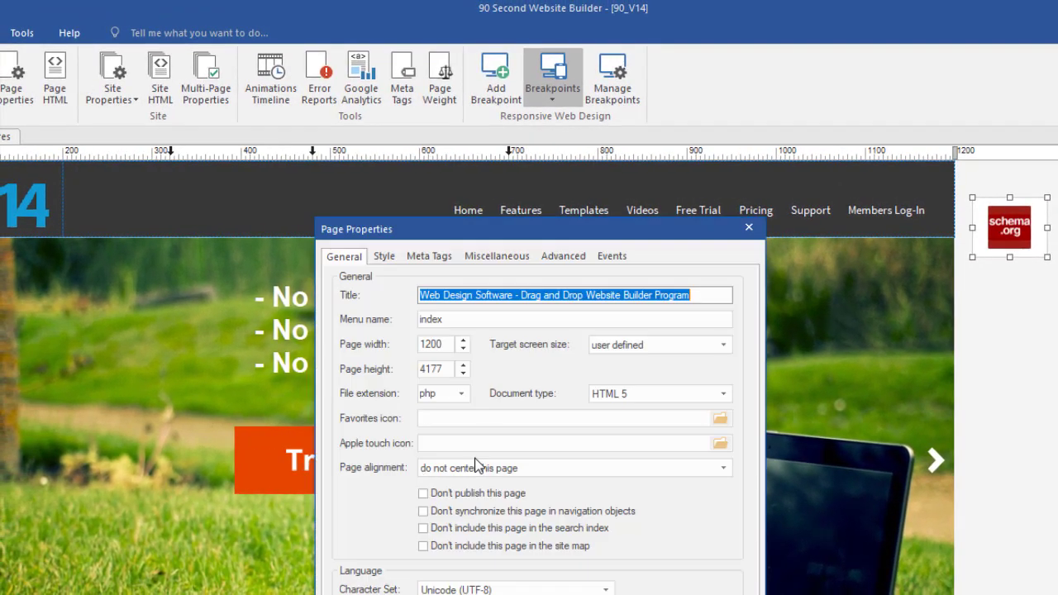
{"action": "left_click", "coordinate": [438, 259]}
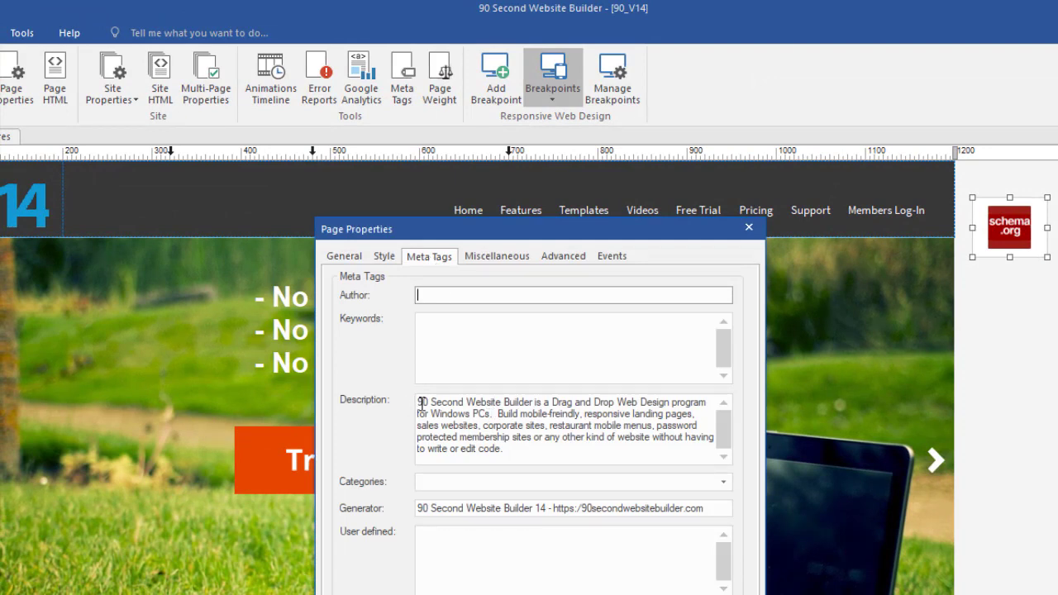
{"action": "mouse_move", "coordinate": [420, 403]}
{"action": "left_mouse_down"}
{"action": "mouse_move", "coordinate": [634, 475]}
{"action": "mouse_move", "coordinate": [427, 426]}
{"action": "mouse_move", "coordinate": [406, 397]}
{"action": "left_mouse_up"}
{"action": "key", "text": "Escape"}
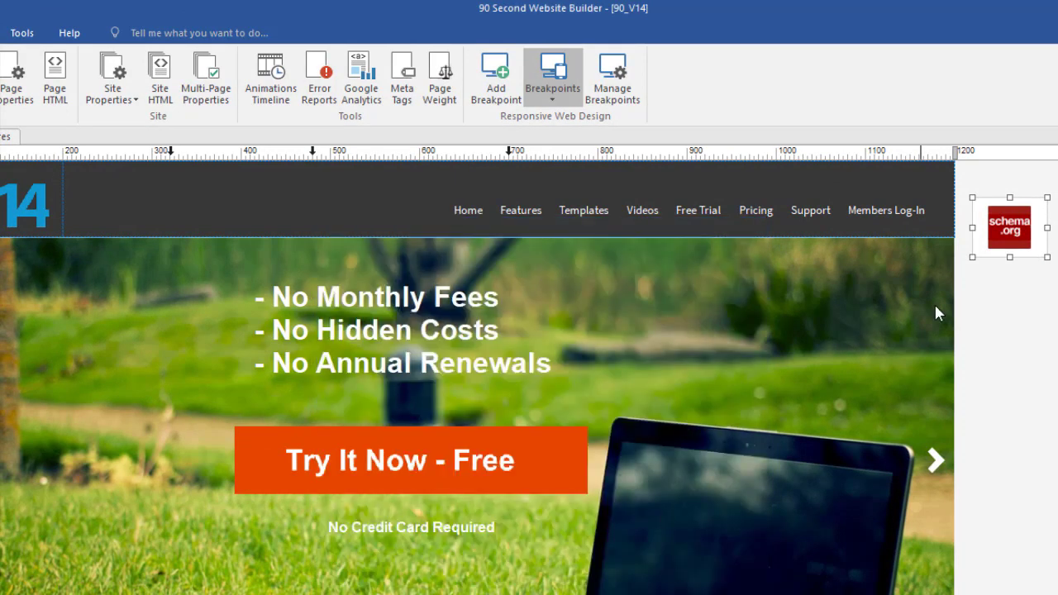
Step: Reopen Structured Data and paste the meta description into the Product's Description
{"action": "double_click", "coordinate": [1004, 238]}
{"action": "left_click", "coordinate": [566, 405]}
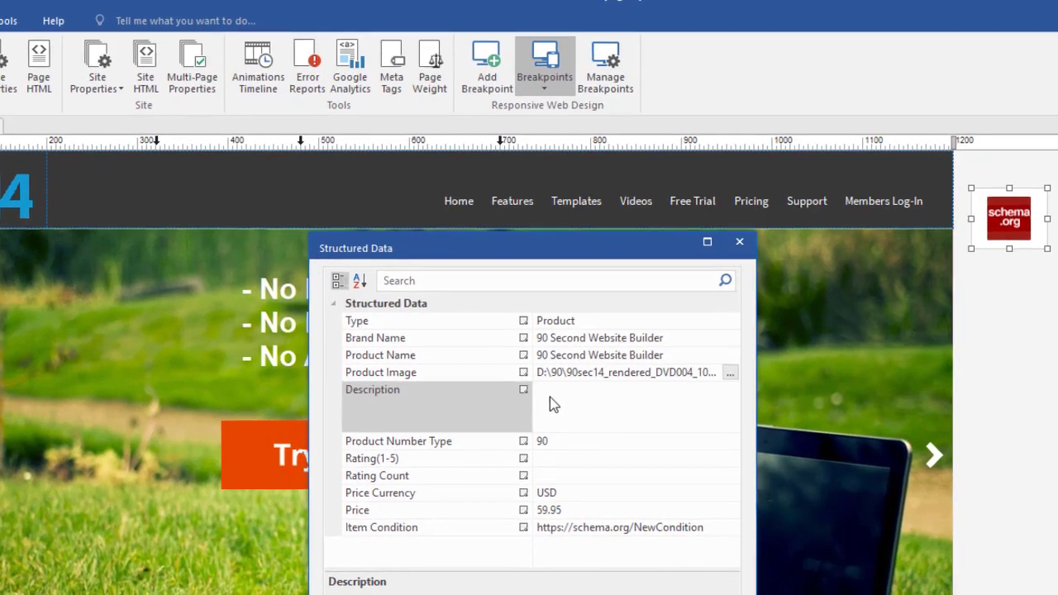
{"action": "key", "text": "ctrl+v"}
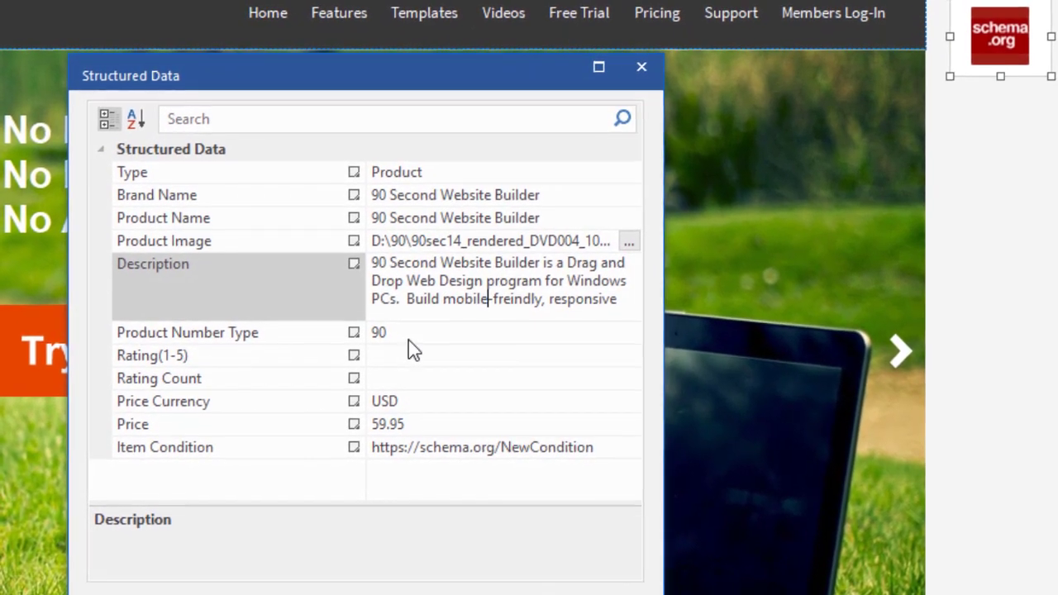
{"action": "left_click", "coordinate": [397, 353]}
Step: Try a rating of 5, then clear it, leaving Rating(1-5) and Rating Count empty
{"action": "left_click_drag", "start_coordinate": [450, 87], "coordinate": [428, 0]}
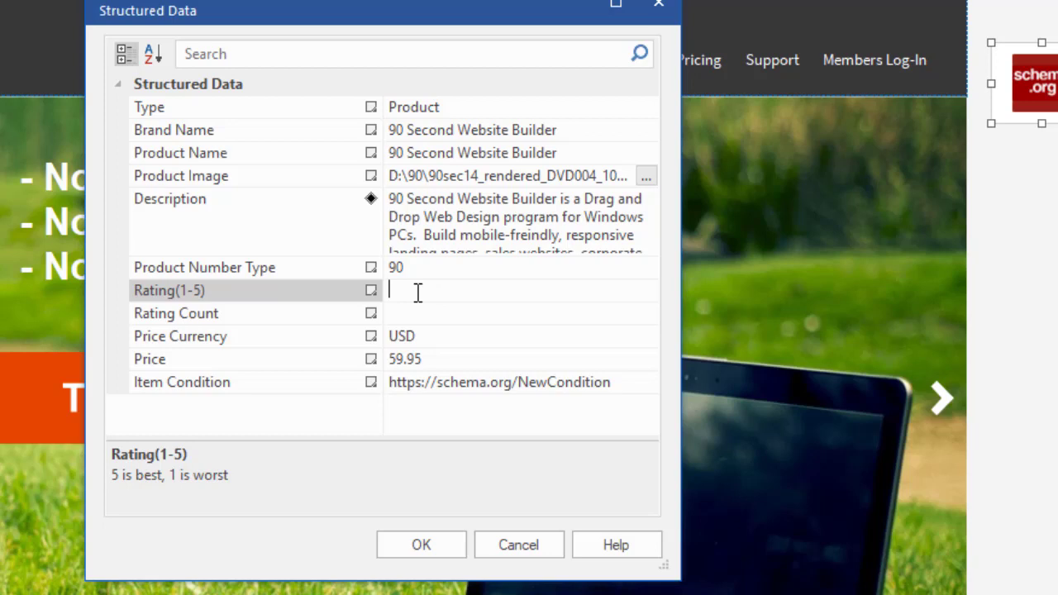
{"action": "type", "text": "5"}
{"action": "key", "text": "BackSpace"}
{"action": "left_click", "coordinate": [401, 313]}
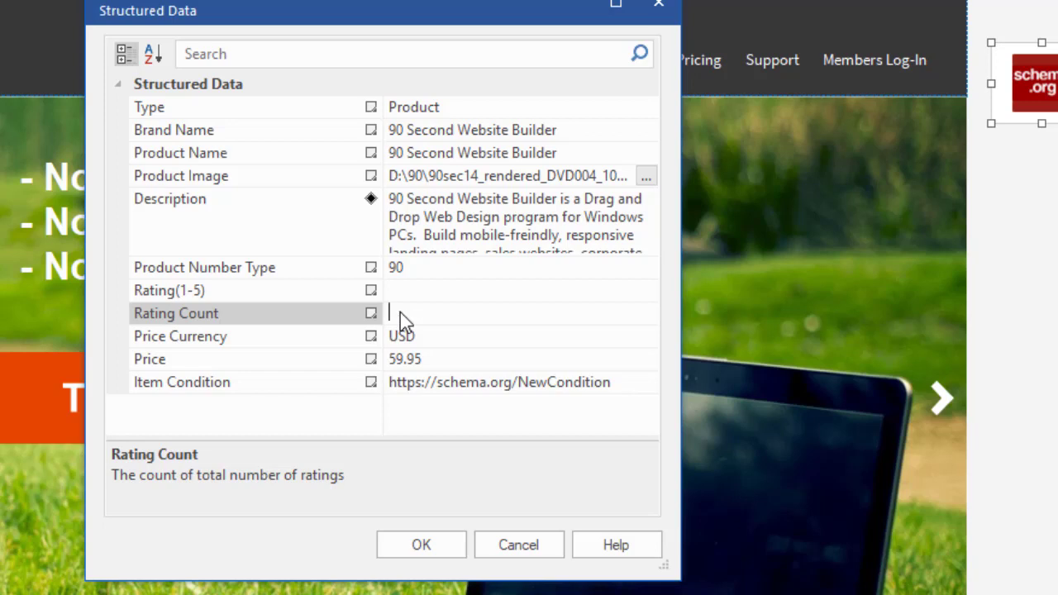
{"action": "left_click", "coordinate": [406, 290]}
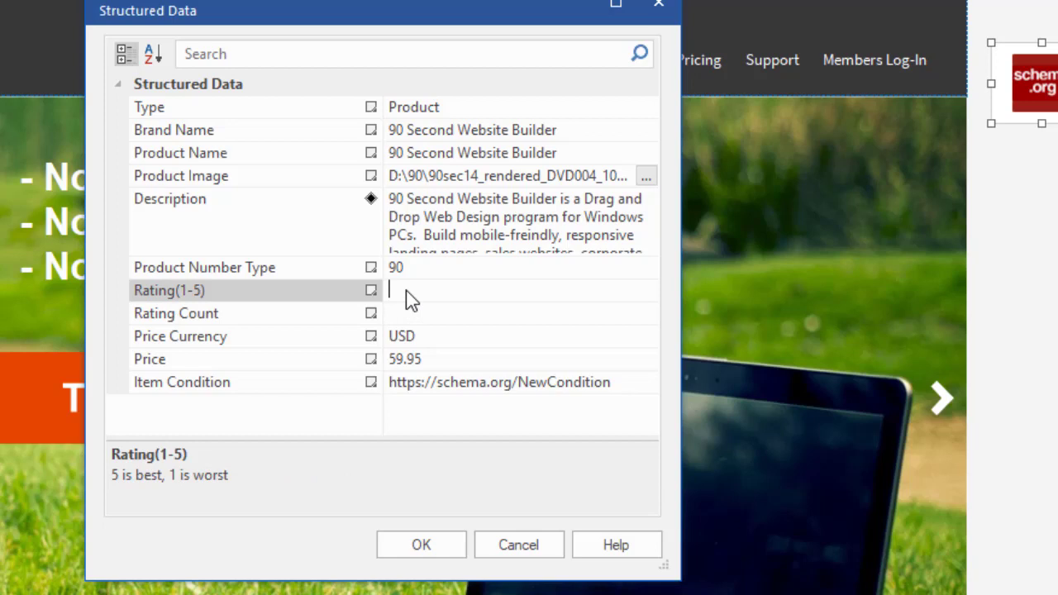
{"action": "left_click", "coordinate": [411, 312]}
{"action": "left_click", "coordinate": [430, 334]}
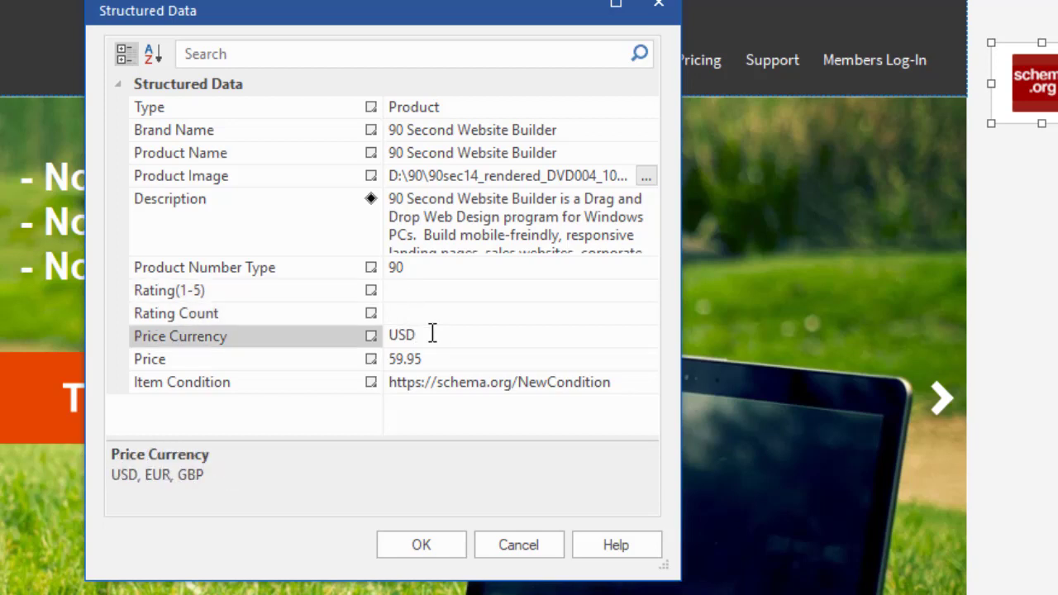
{"action": "left_click", "coordinate": [432, 358]}
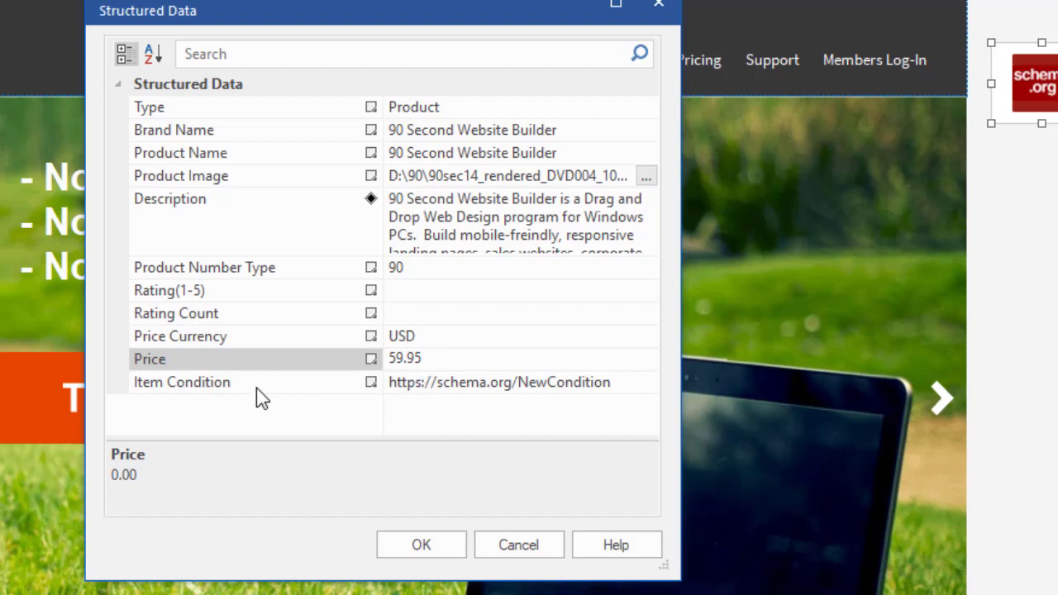
{"action": "left_click", "coordinate": [421, 387]}
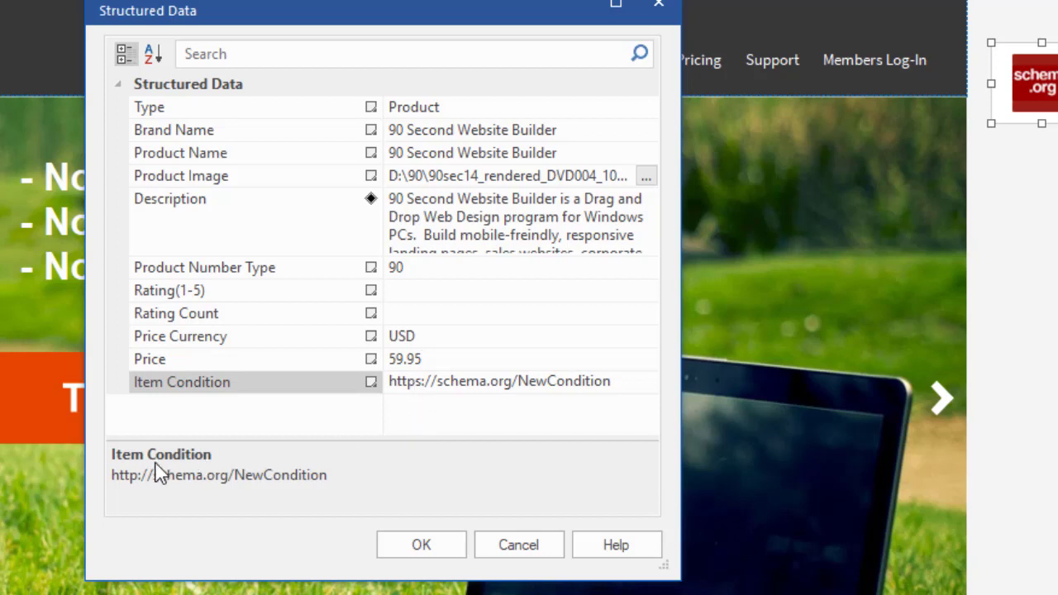
{"action": "left_click", "coordinate": [392, 385]}
{"action": "key", "text": "Return"}
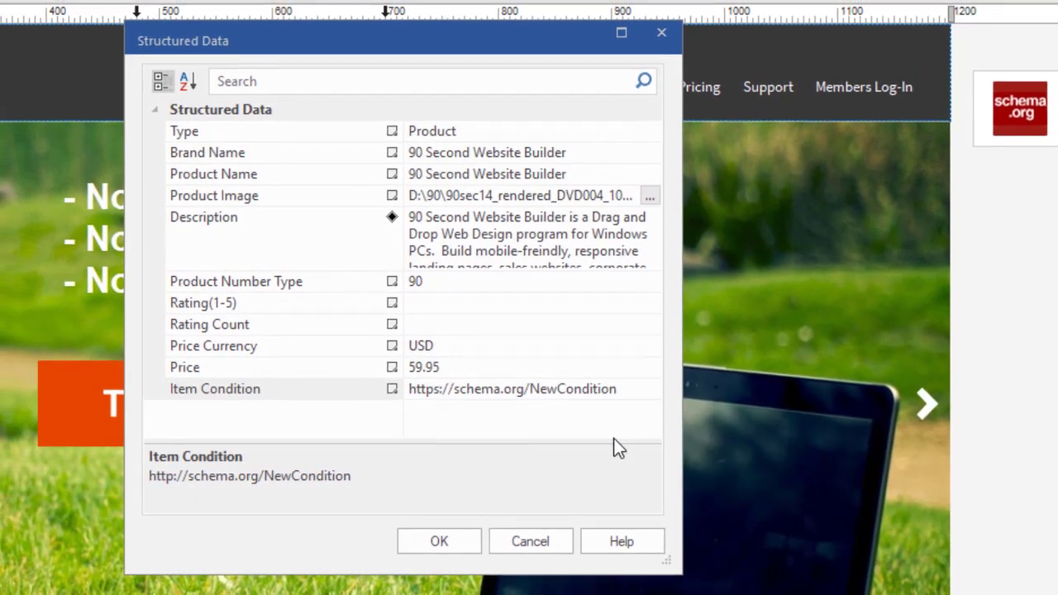
Step: Apply the Product structured data settings with OK
{"action": "left_click", "coordinate": [451, 540]}
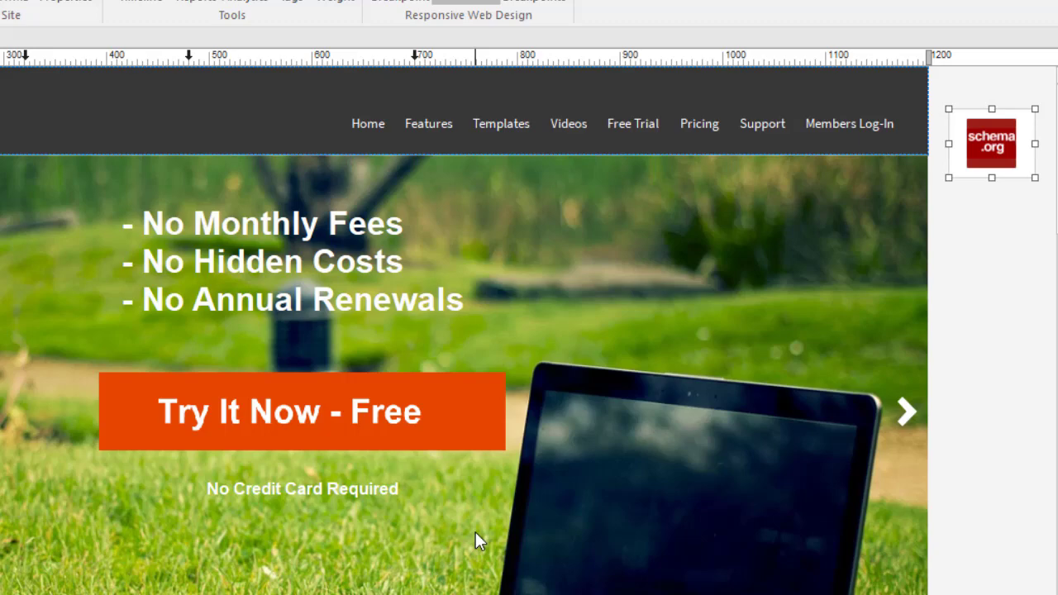